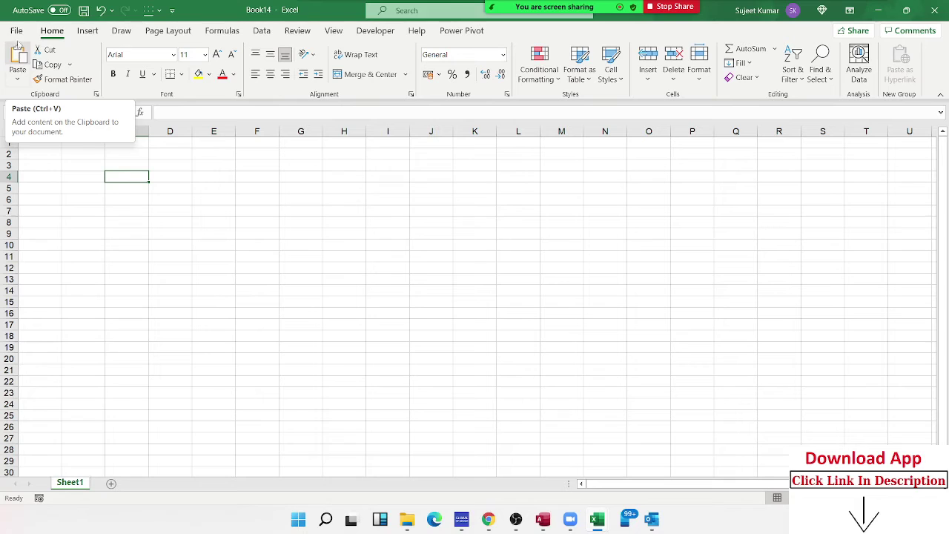
Show the File Home page with Blank workbook and Gantt project planner templates and recent files
left_click(17, 30)
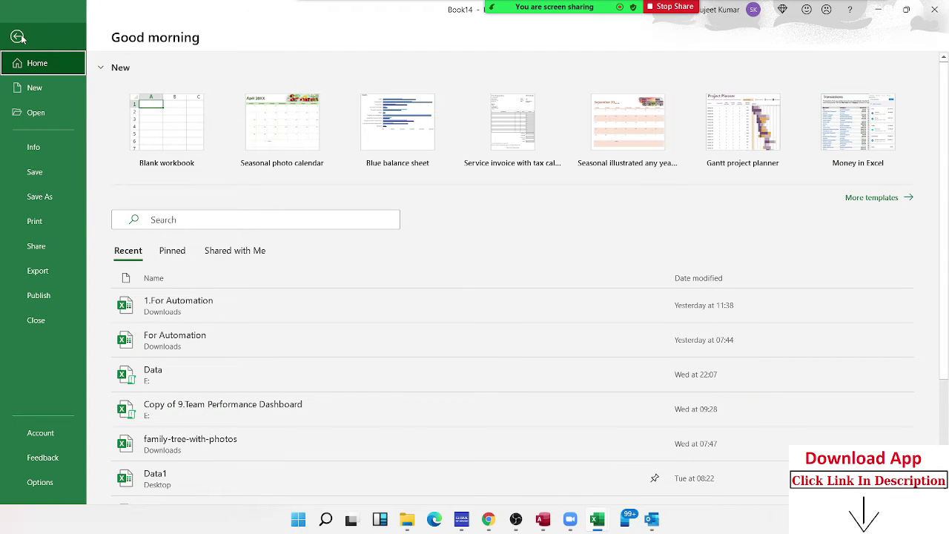
left_click(20, 39)
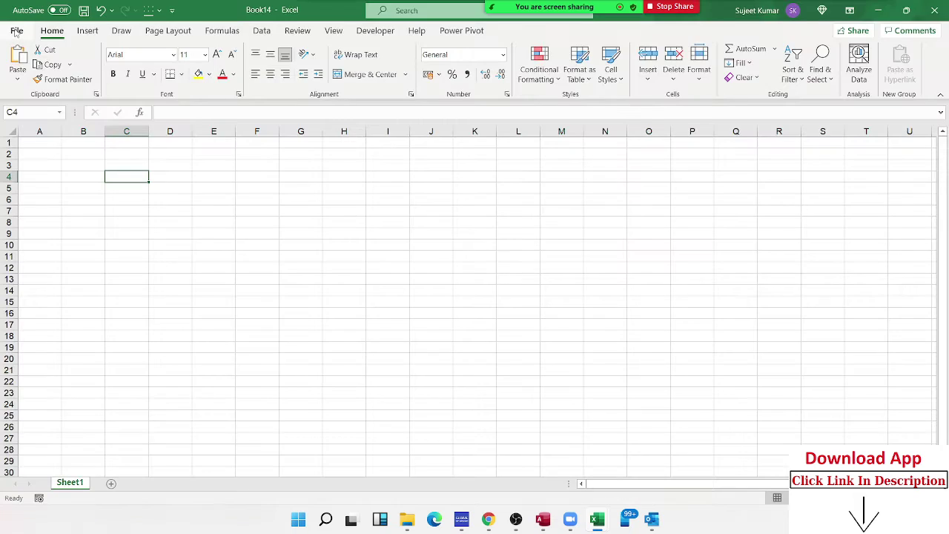
left_click(15, 33)
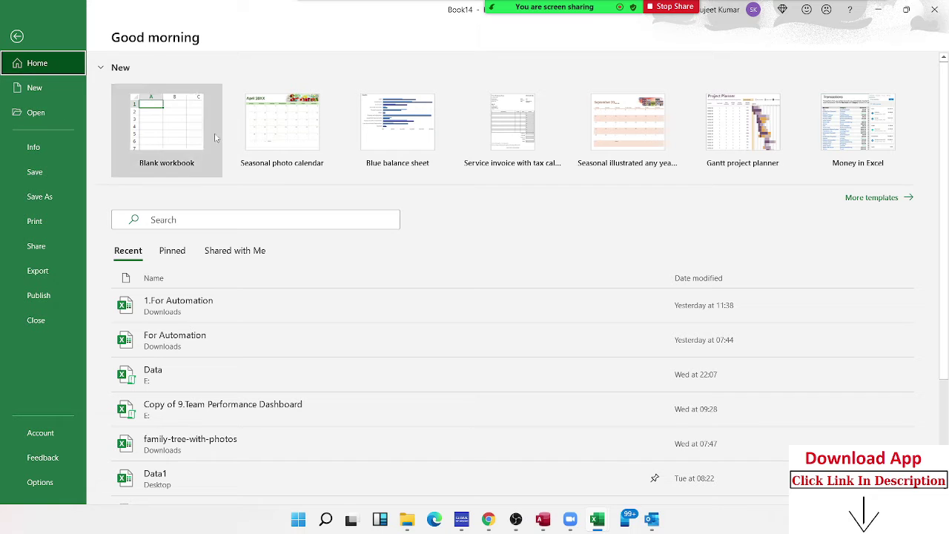
scroll(312, 204, "down", 2)
scroll(239, 185, "down", 2)
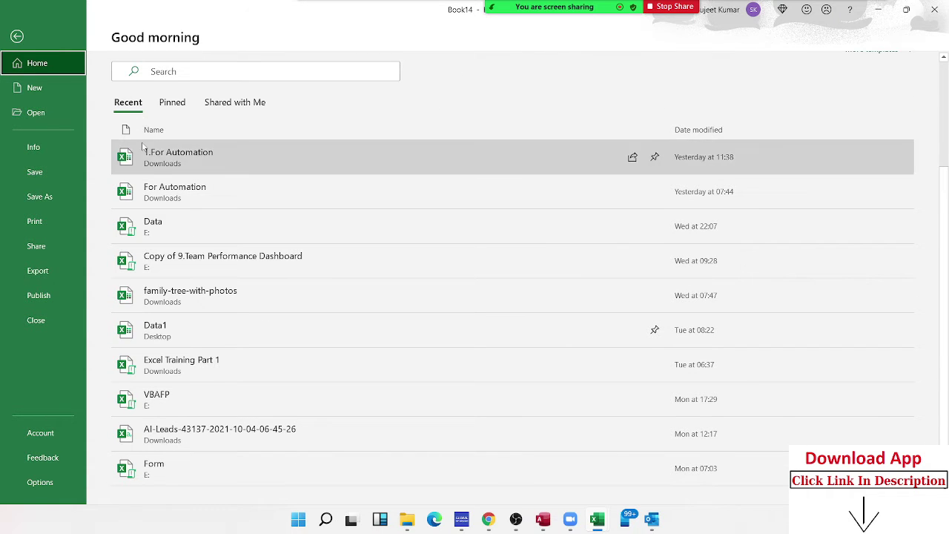
scroll(125, 433, "down", 1)
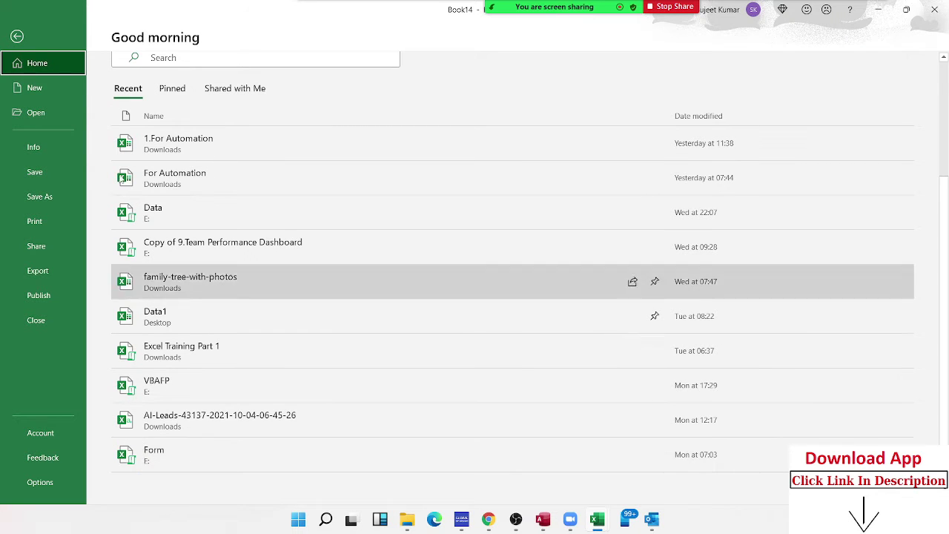
scroll(127, 259, "up", 3)
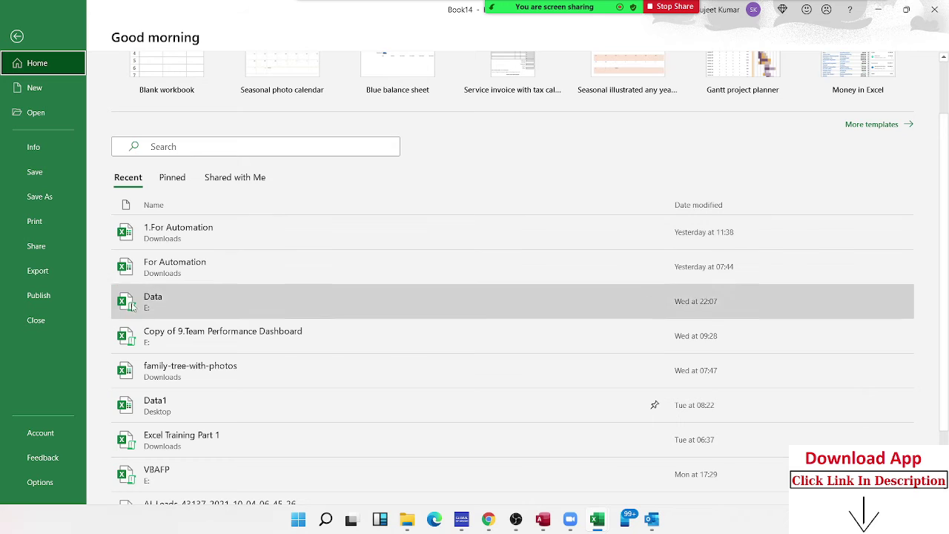
scroll(128, 246, "down", 3)
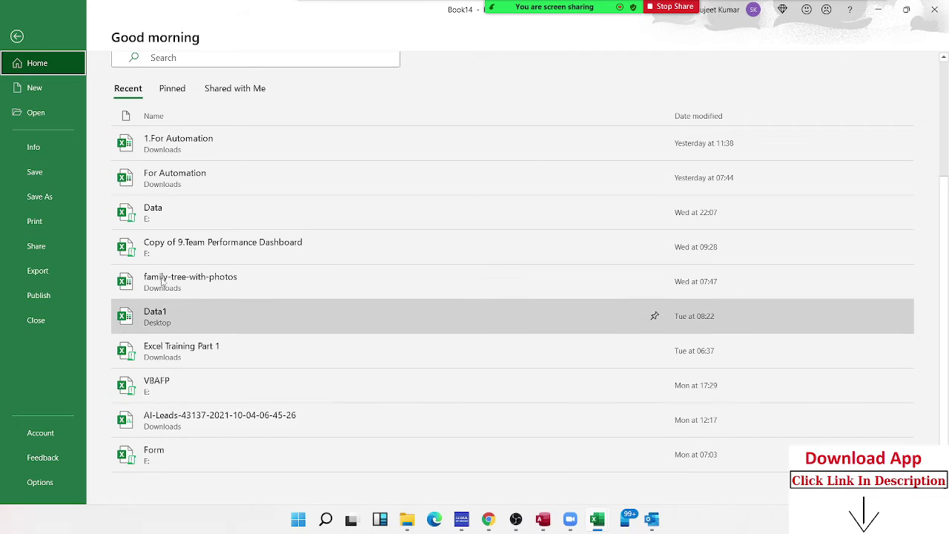
scroll(169, 273, "up", 1)
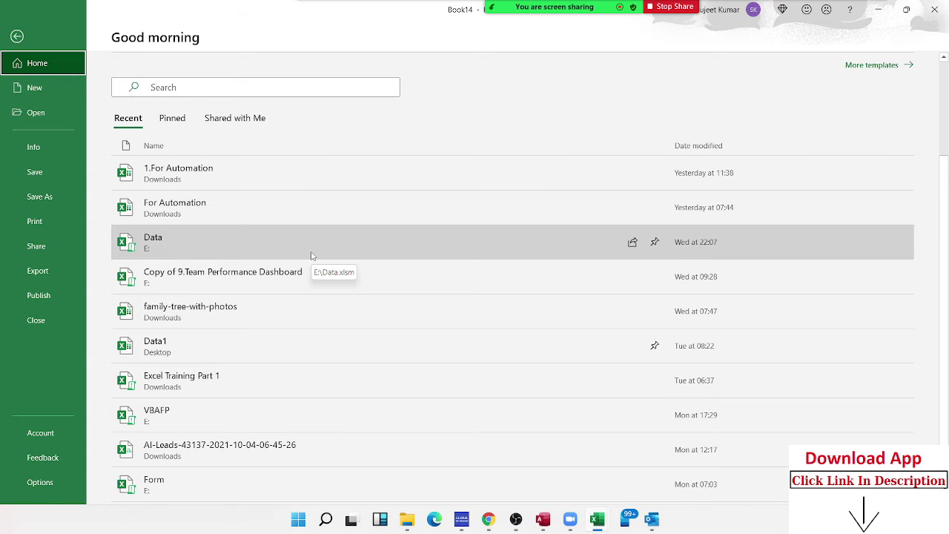
scroll(390, 259, "down", 1)
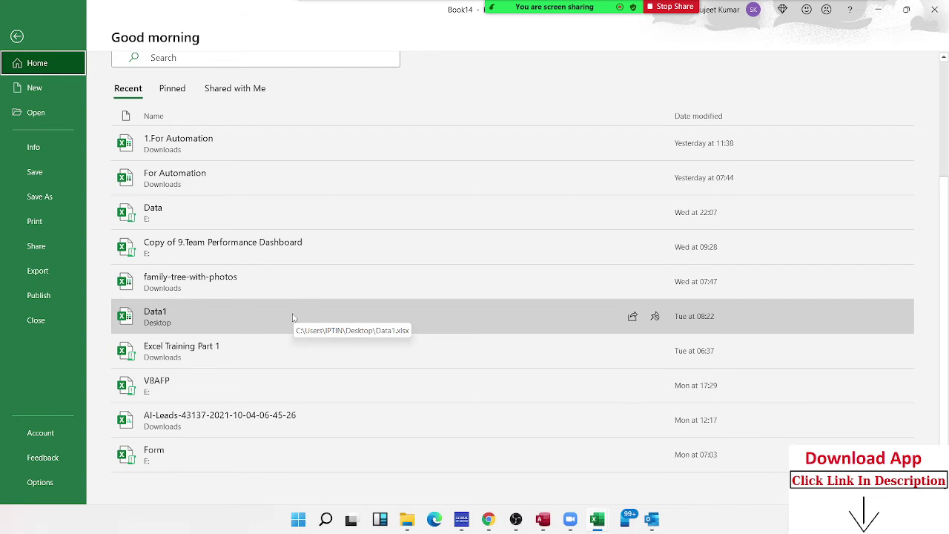
scroll(295, 318, "up", 2)
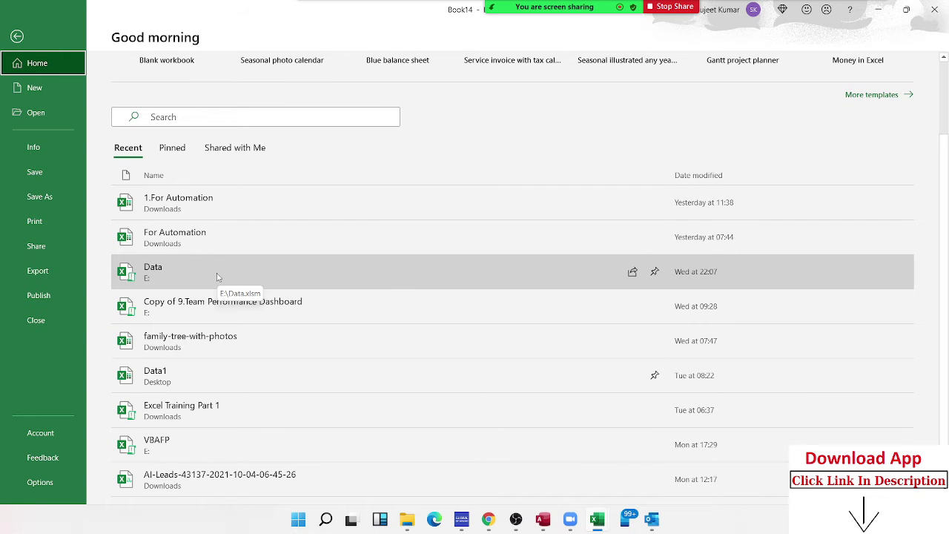
scroll(154, 400, "down", 2)
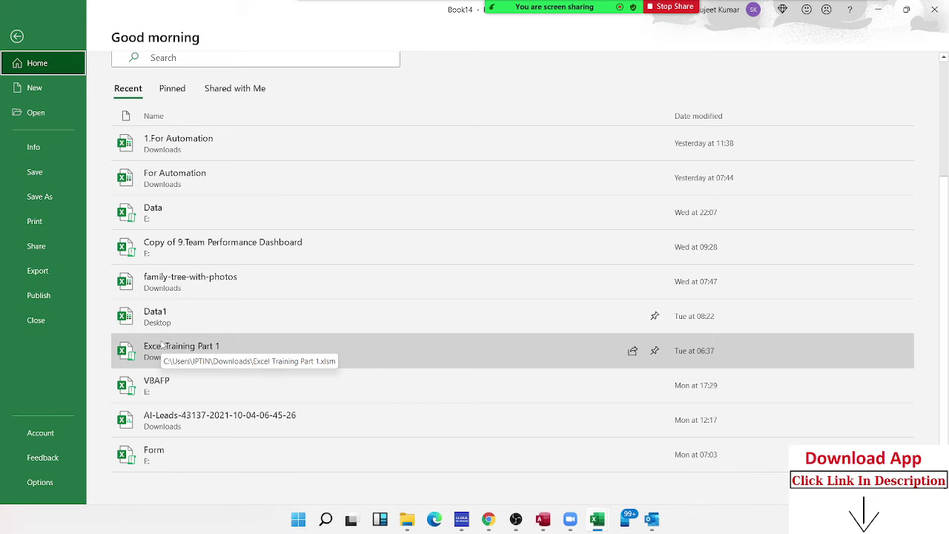
scroll(159, 326, "up", 1)
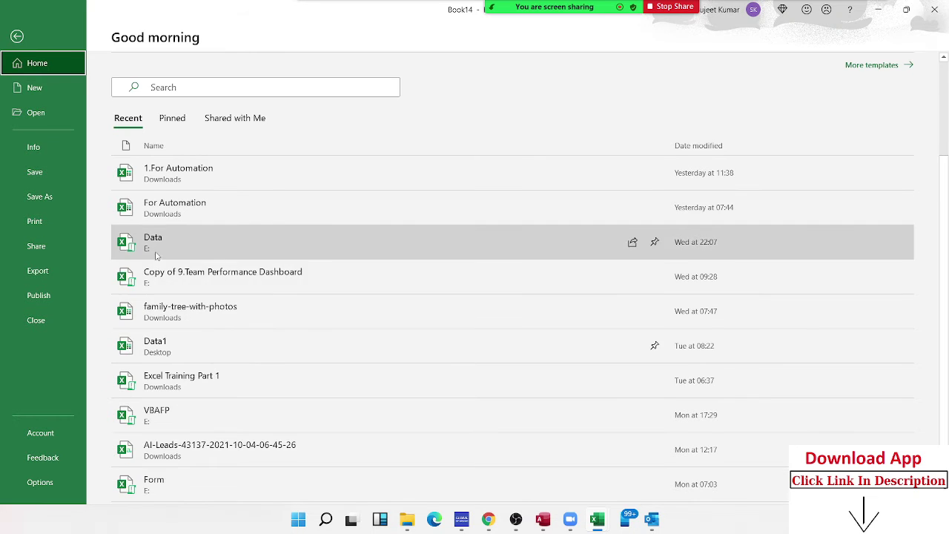
scroll(169, 285, "down", 1)
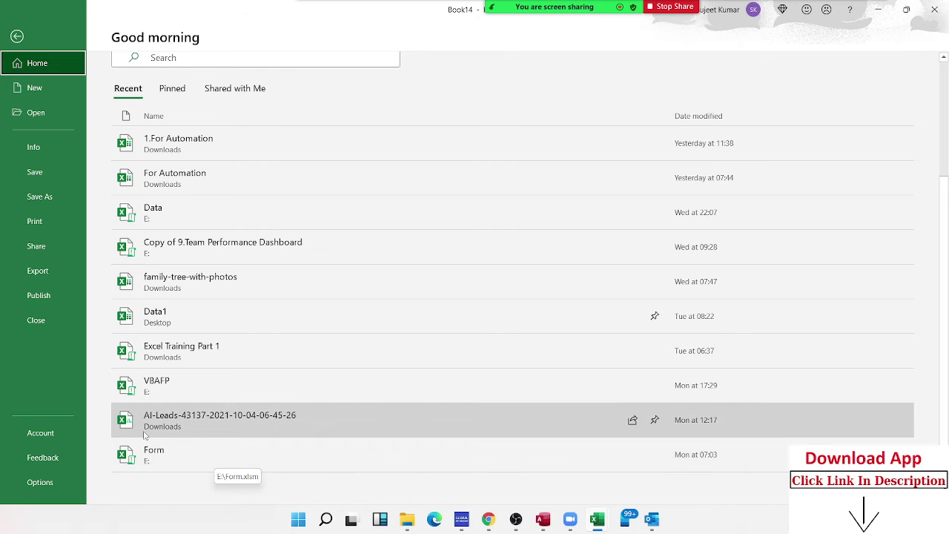
scroll(230, 373, "up", 1)
scroll(230, 375, "up", 1)
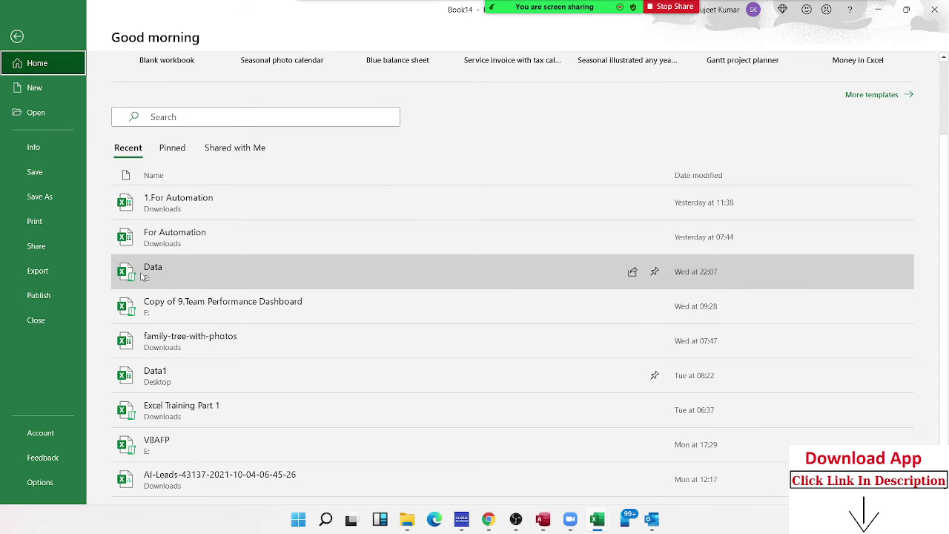
Pin the Data workbook in the Recent list, then browse the Pinned workbooks list
left_click(654, 272)
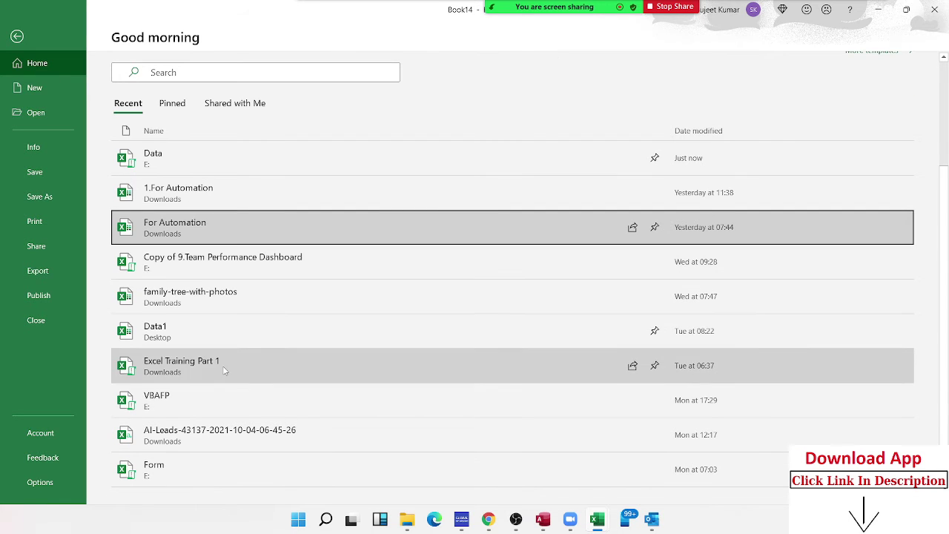
scroll(174, 374, "up", 3)
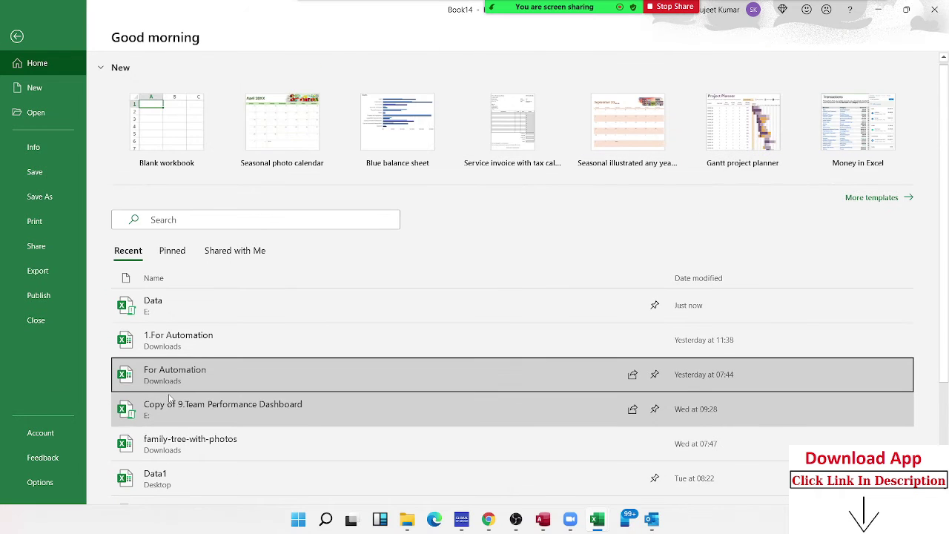
left_click(172, 251)
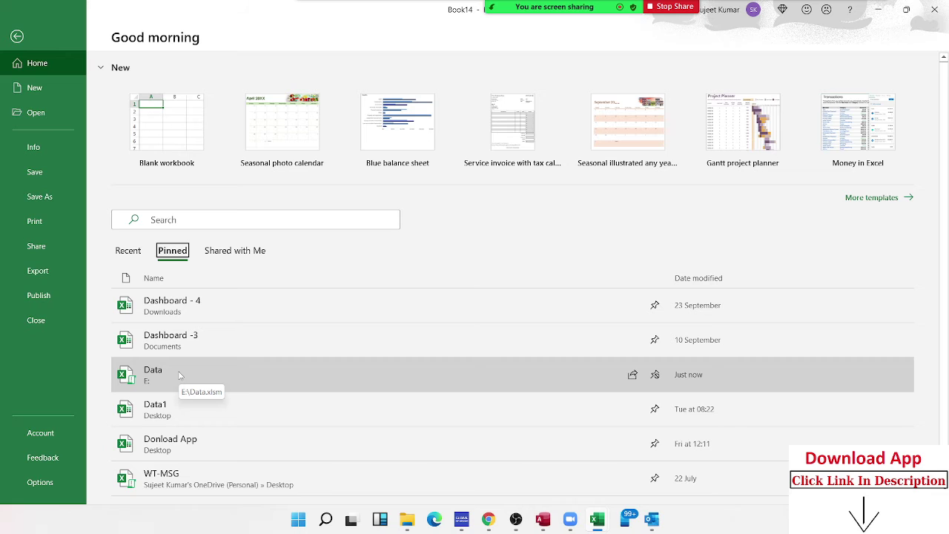
scroll(182, 382, "down", 2)
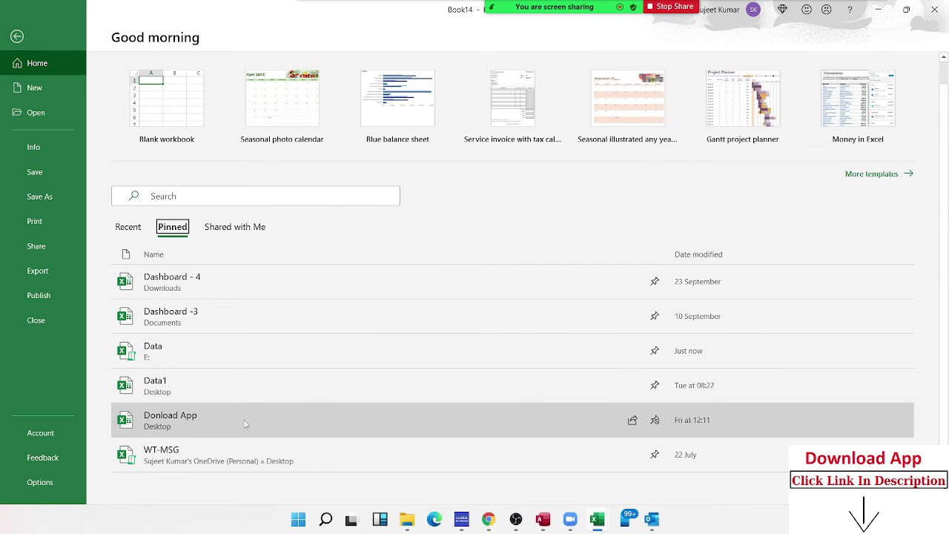
scroll(244, 423, "up", 1)
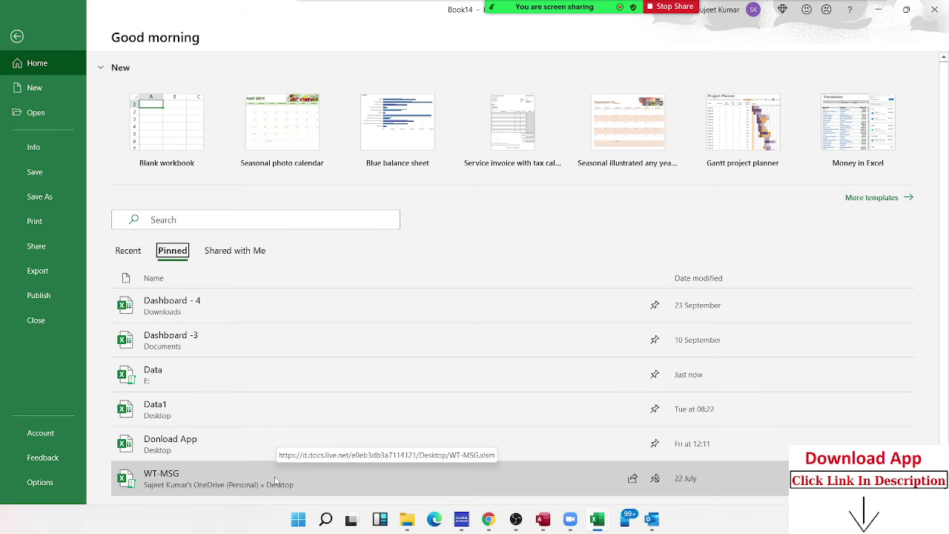
Browse the Shared with Me workbook list, then go to the Account page
left_click(255, 256)
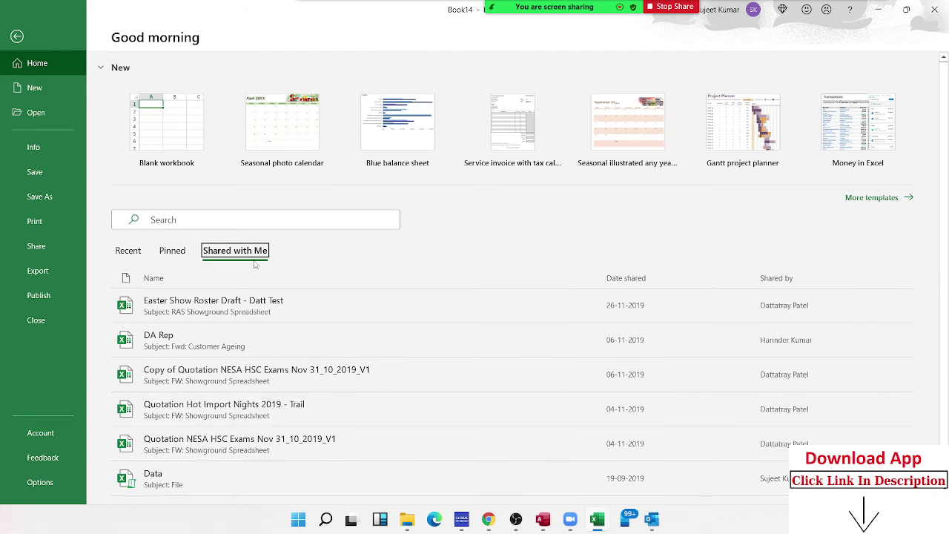
scroll(271, 413, "down", 1)
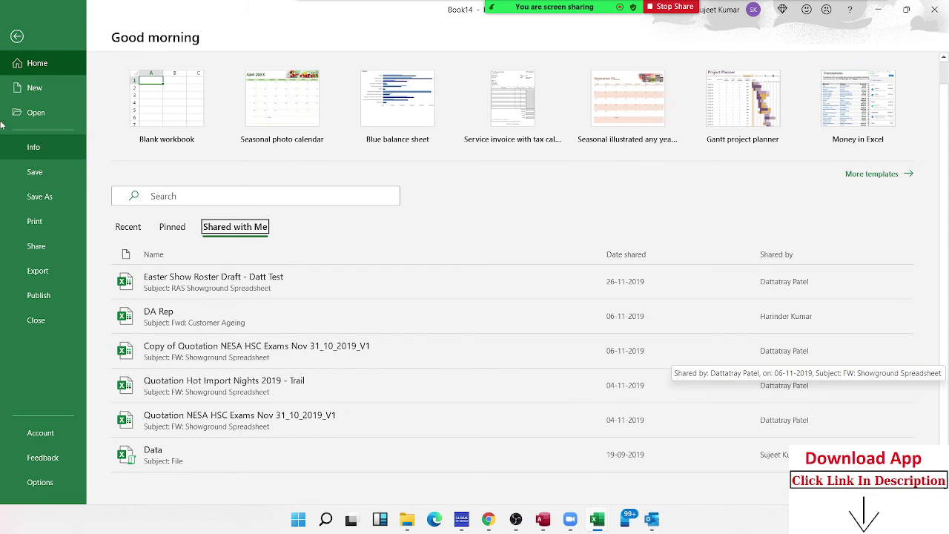
left_click(57, 441)
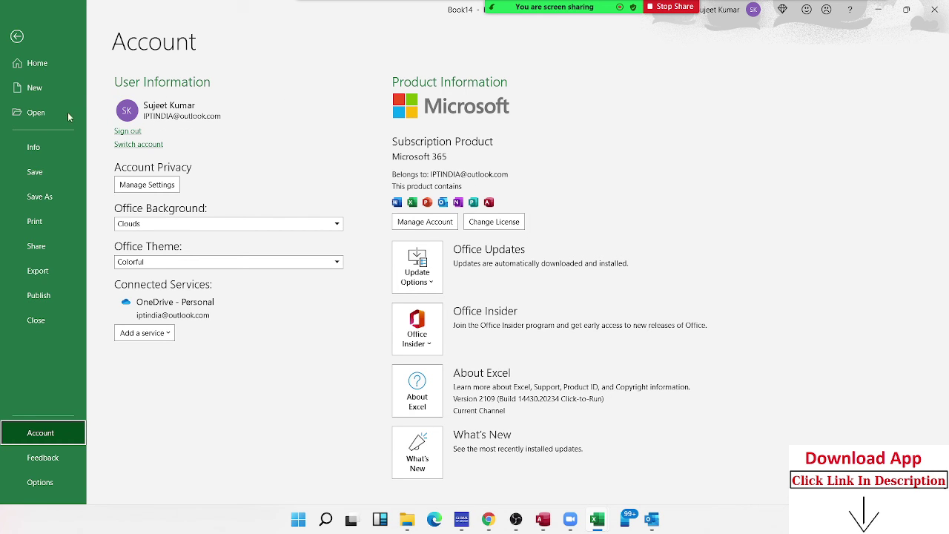
Leave the Account page and return to the blank Book14 worksheet
left_click(17, 36)
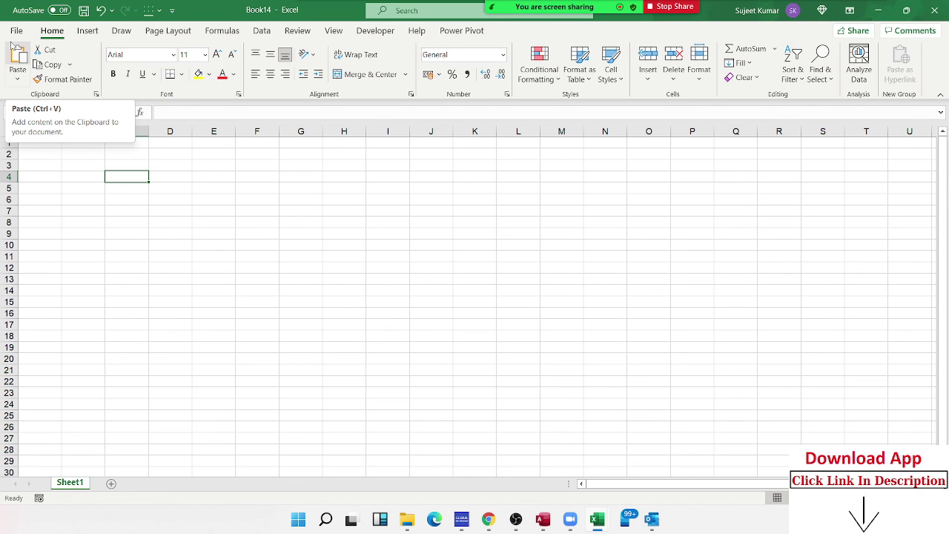
Reopen the File Home page on the Shared with Me list with shared dates
left_click(7, 30)
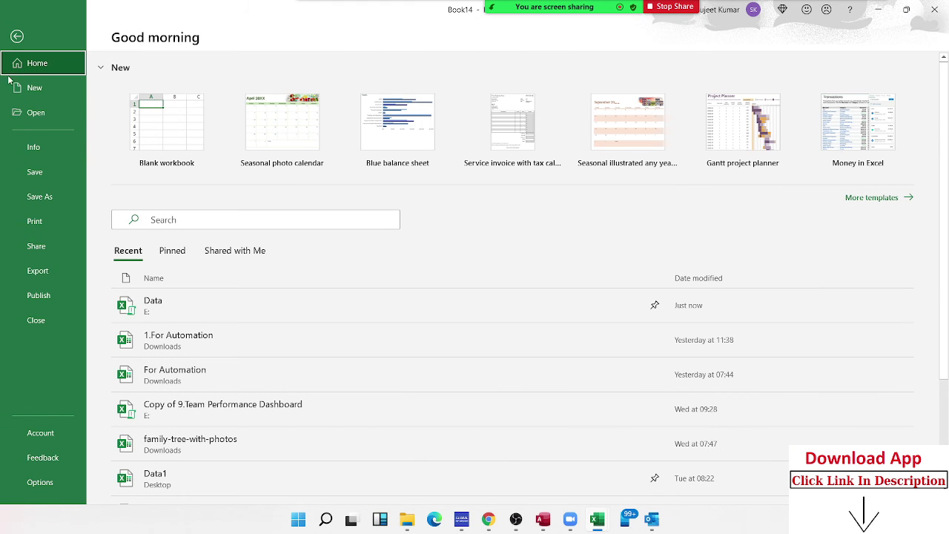
left_click(244, 259)
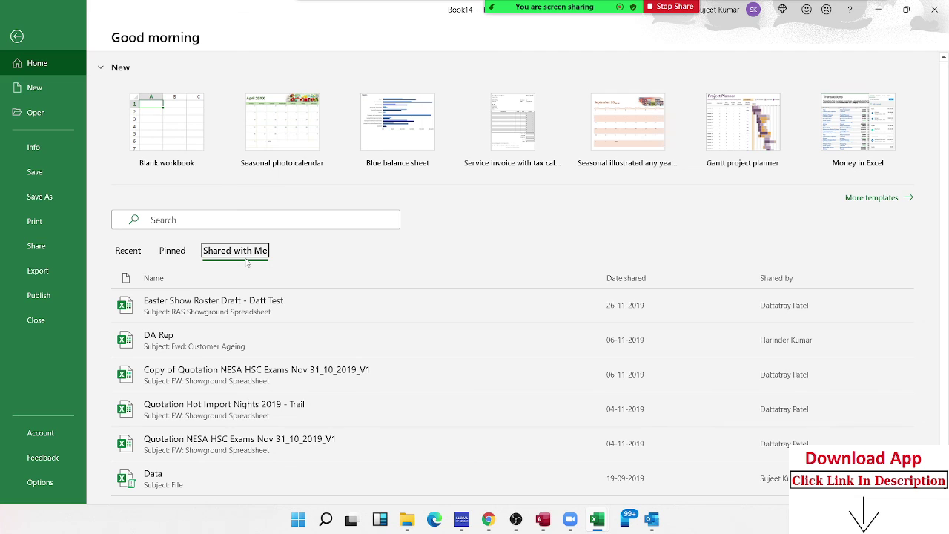